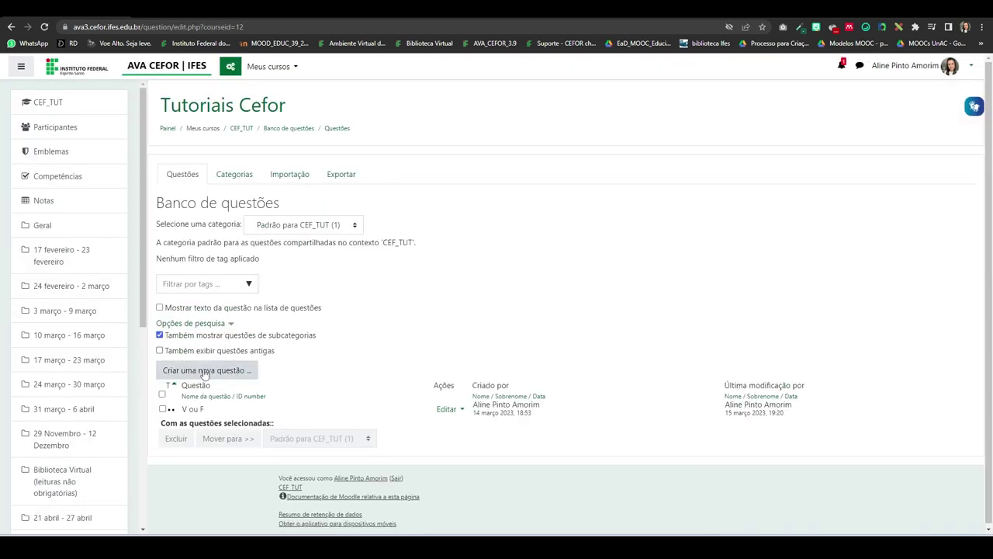
- Start a new multiple-choice (Múltipla escolha) question in the question bank
{"action": "left_click", "coordinate": [205, 370]}
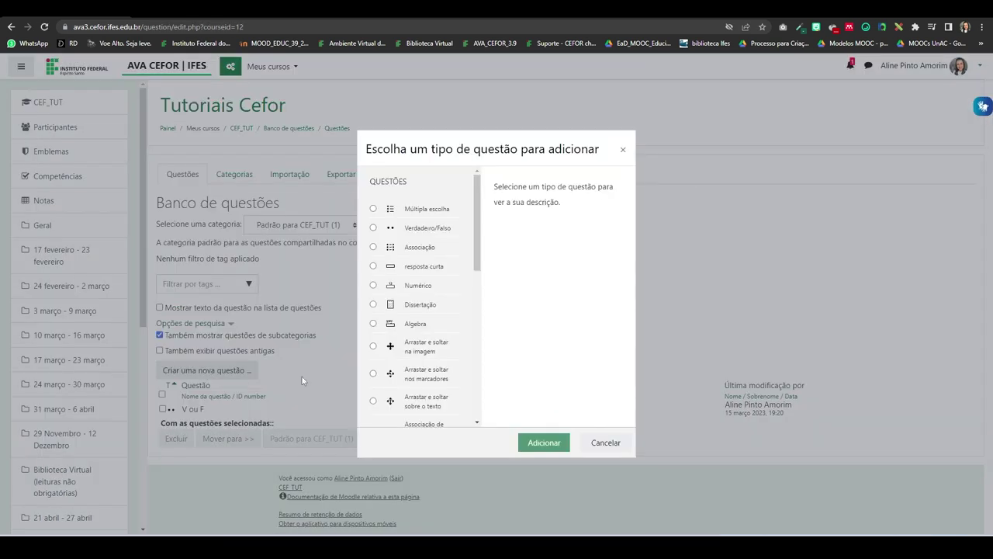
{"action": "left_click", "coordinate": [374, 209]}
{"action": "left_click", "coordinate": [544, 442]}
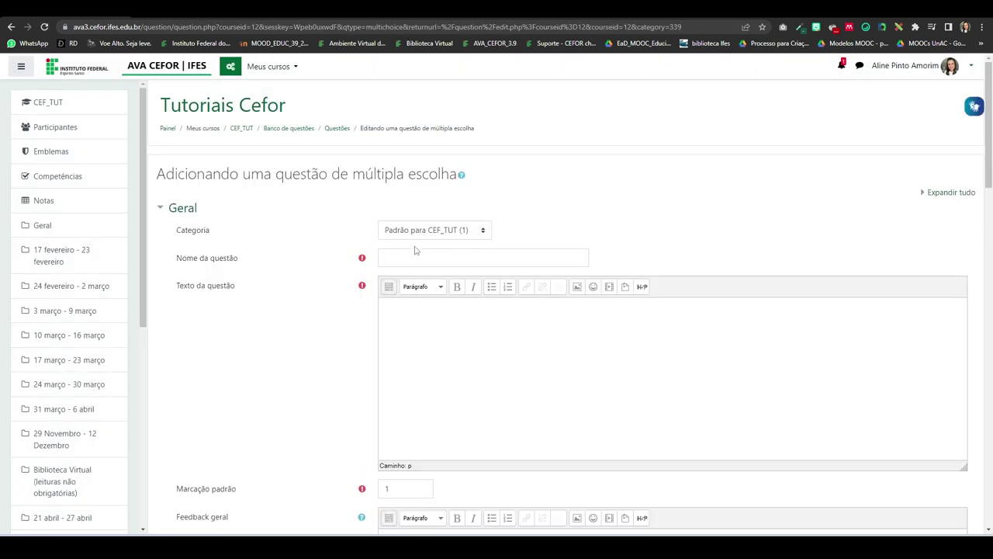
- Keep the question in the category Padrão para CEF_TUT and name it ME
{"action": "left_click", "coordinate": [483, 231]}
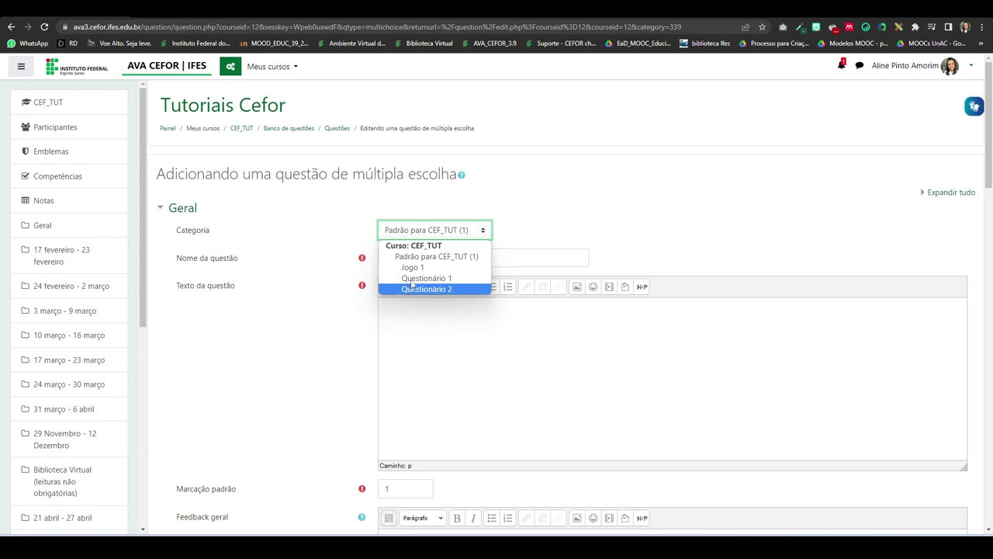
{"action": "left_click", "coordinate": [415, 257]}
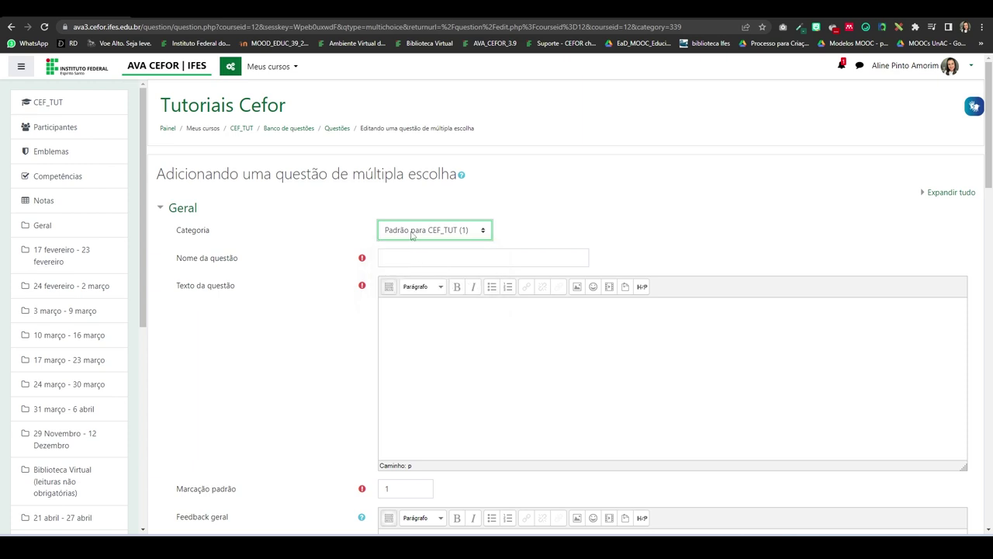
{"action": "left_click", "coordinate": [401, 261]}
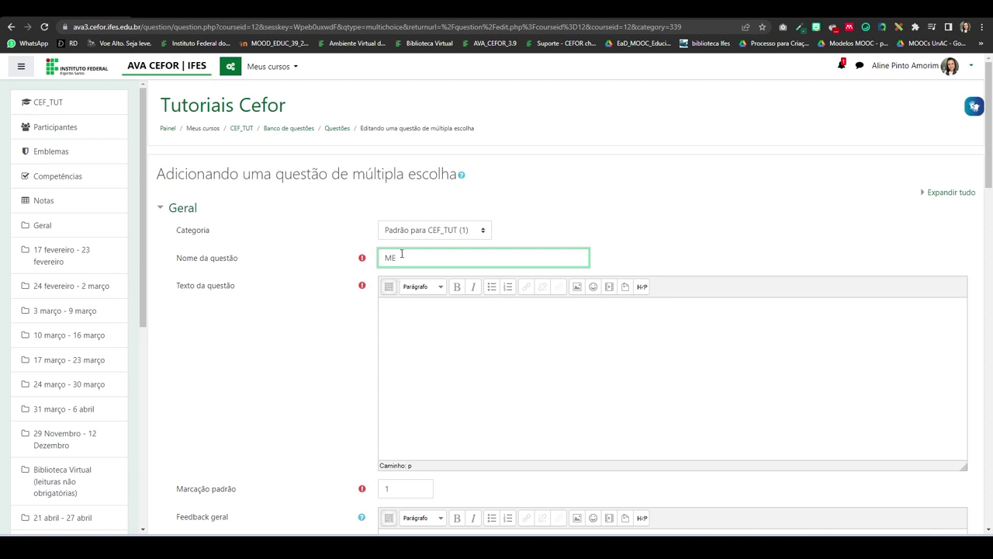
- Enter the question text "Abaixo, temos algumas afirmações sobre características do Moodle e suas funcionalidades. Apenas uma destas afirmações, no entanto, é CORRETA. Assinale-a:"
{"action": "left_click", "coordinate": [411, 304]}
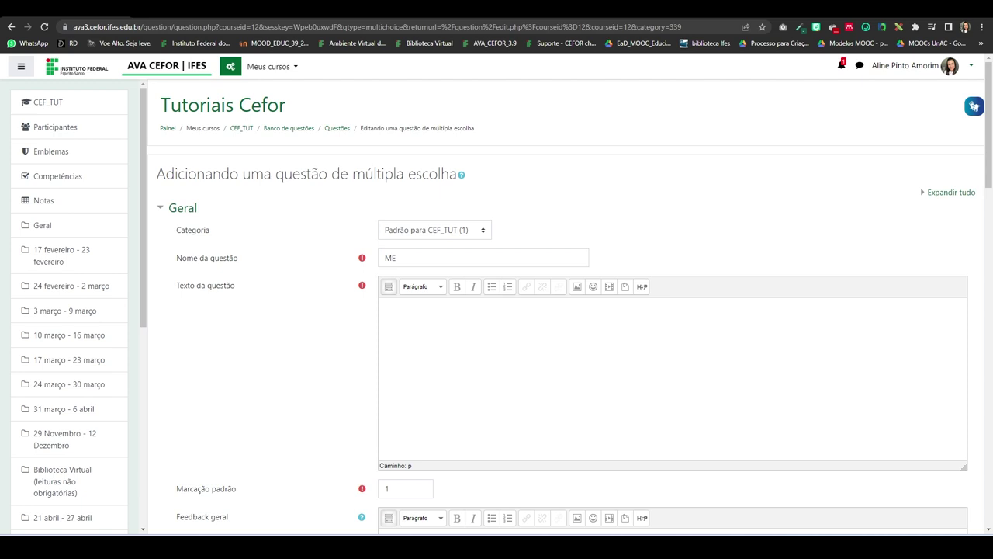
{"action": "type", "text": "Abaixo, temos algumas afirmações sobre características do Moodle e suas funcionalidades. Apenas uma destas afirmações, no entanto, é CORRETA. Assinale-a:"}
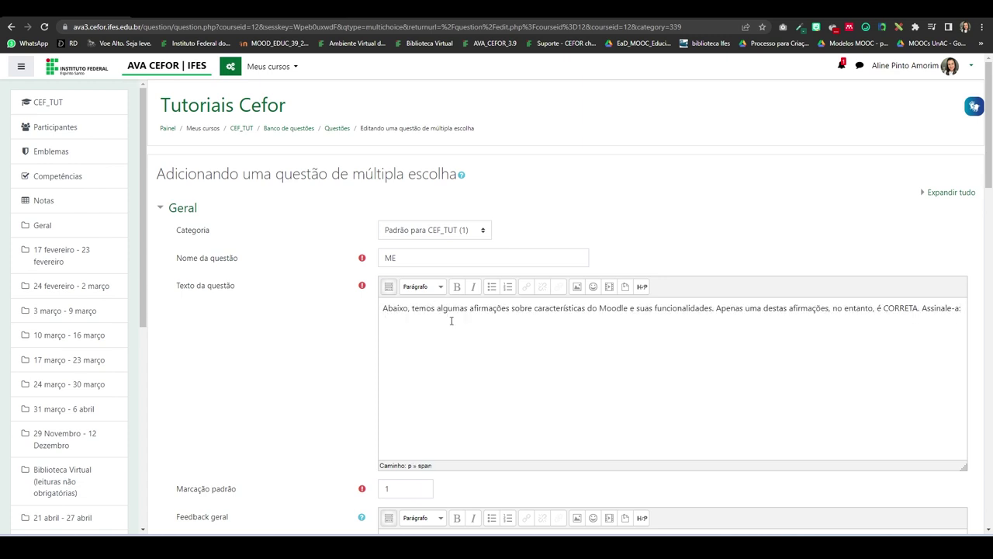
- Leave the general feedback empty and keep the question limited to a single answer (Apenas uma resposta)
{"action": "scroll", "coordinate": [450, 319], "scroll_direction": "down", "scroll_amount": 2}
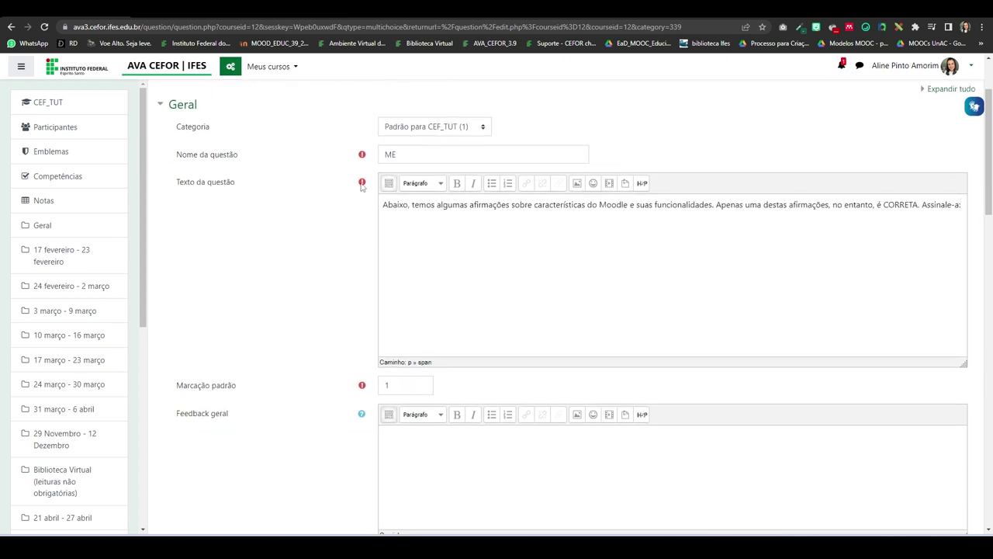
{"action": "scroll", "coordinate": [567, 253], "scroll_direction": "down", "scroll_amount": 2}
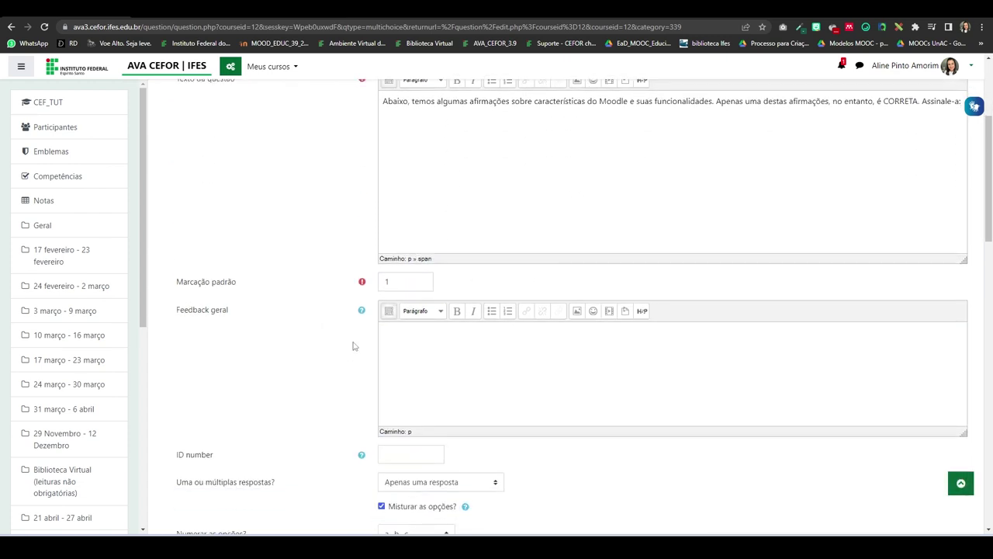
{"action": "left_click", "coordinate": [419, 335]}
{"action": "scroll", "coordinate": [512, 328], "scroll_direction": "down", "scroll_amount": 3}
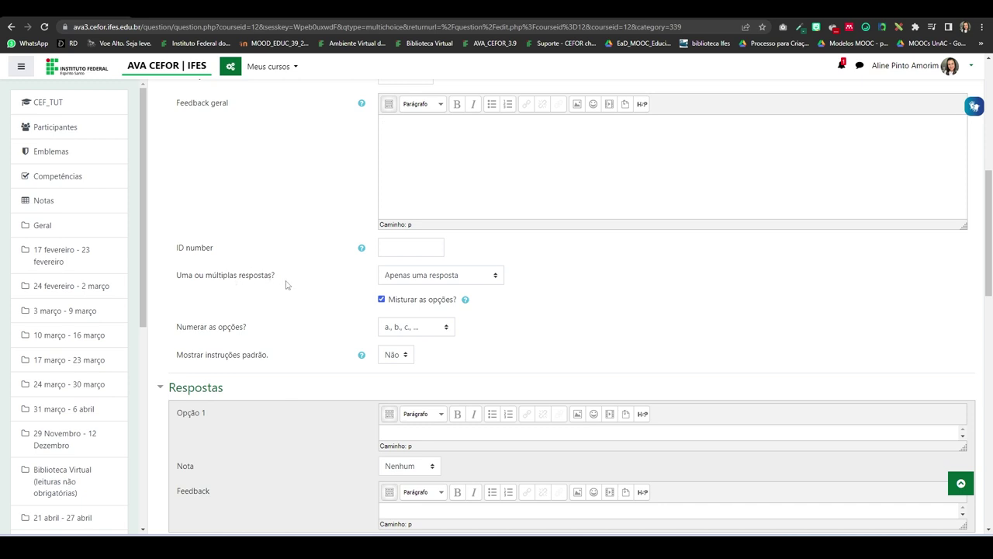
{"action": "left_click", "coordinate": [495, 281]}
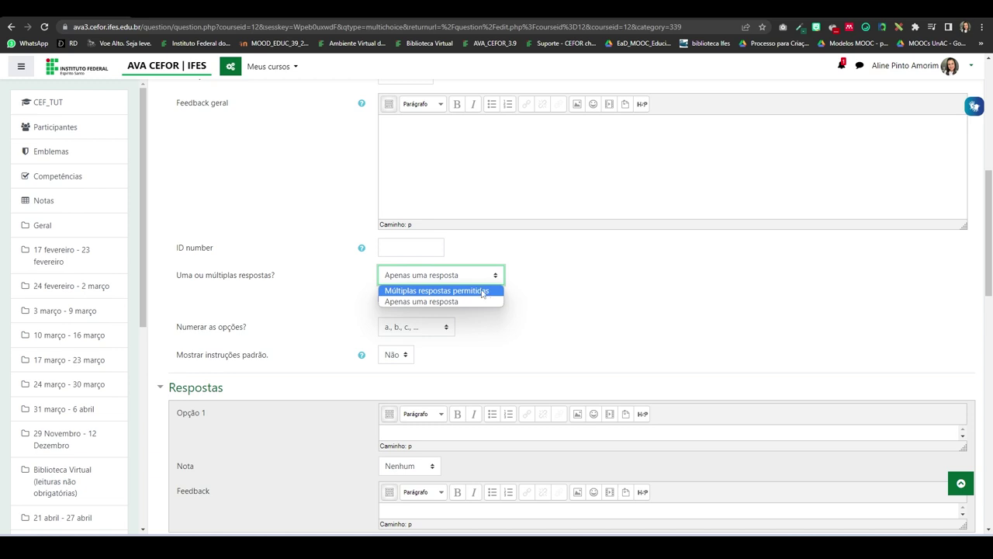
{"action": "left_click", "coordinate": [423, 302]}
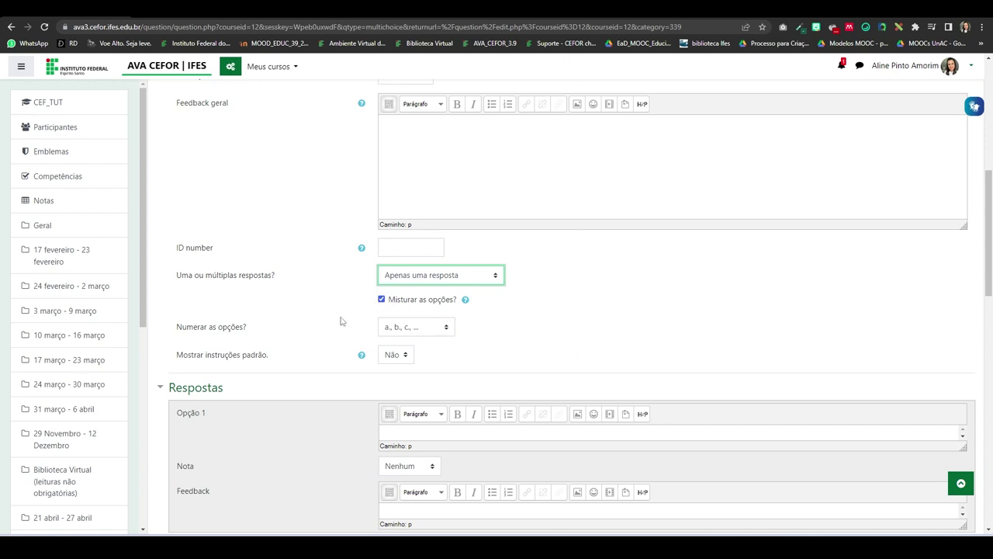
- Number the choices as A., B., C., ... and set the display of standard instructions to Sim
{"action": "left_click", "coordinate": [444, 329]}
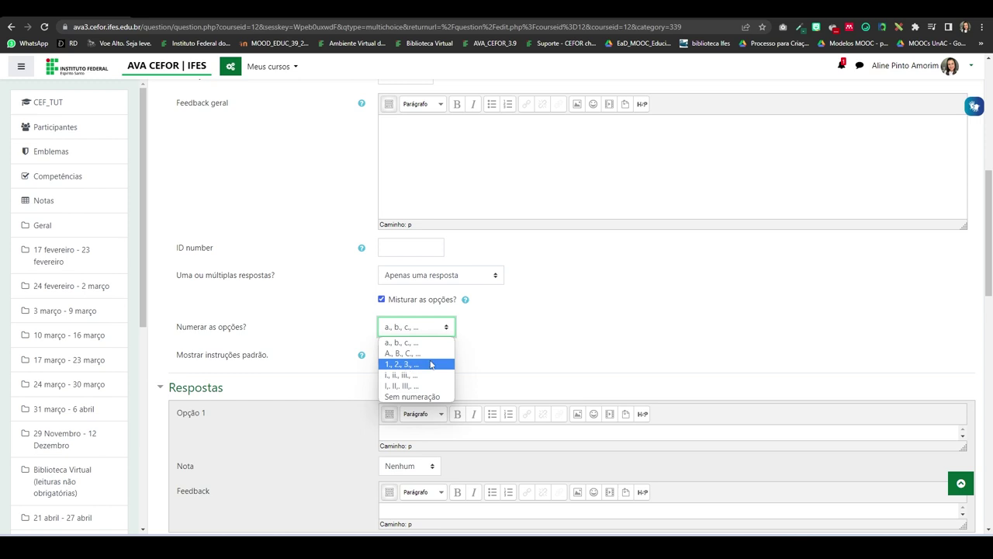
{"action": "left_click", "coordinate": [420, 354]}
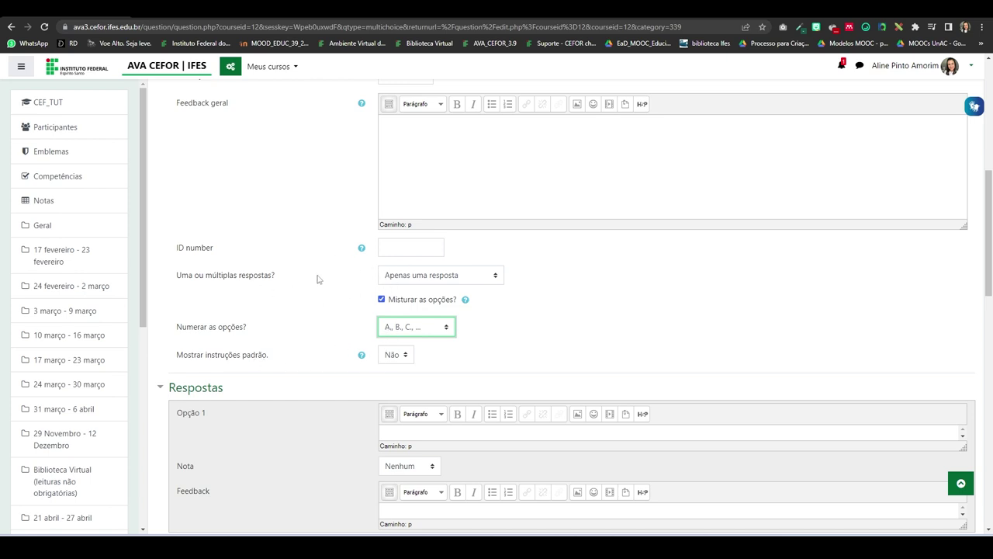
{"action": "left_click", "coordinate": [409, 358]}
{"action": "left_click", "coordinate": [402, 379]}
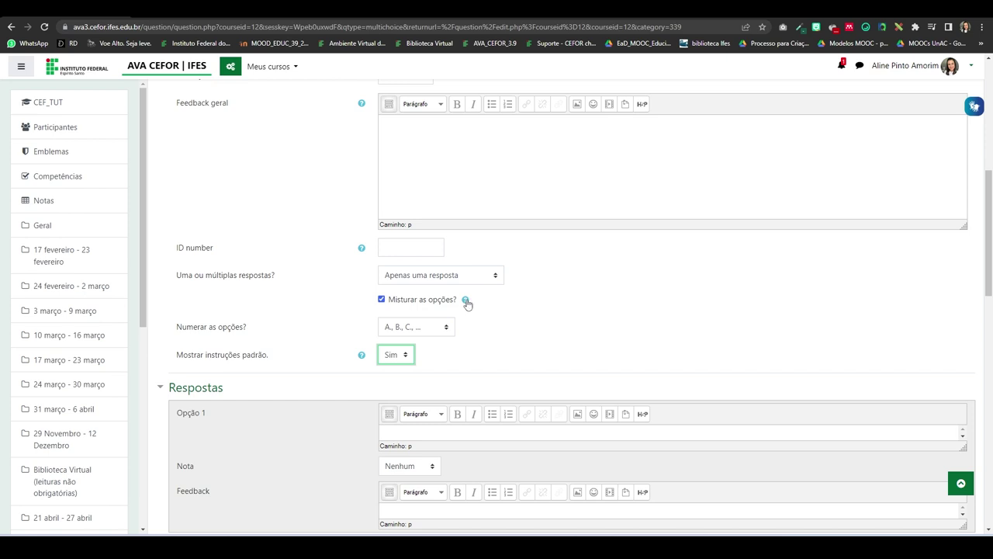
- Paste the copied statement ending "dos alunos, inclusive com correção automática, nota e gabarito." as Opção 1 and set its grade to 100%
{"action": "scroll", "coordinate": [536, 323], "scroll_direction": "down", "scroll_amount": 2}
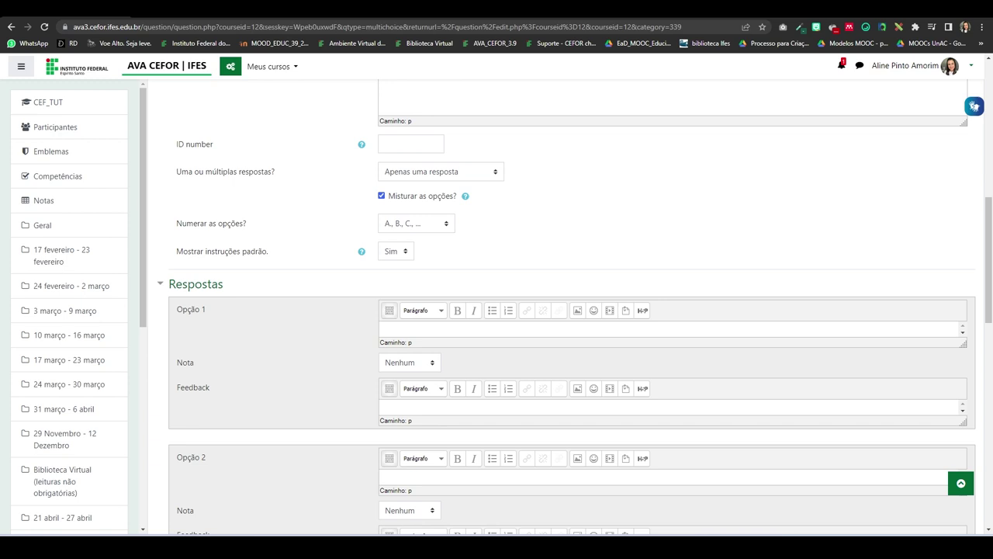
{"action": "left_click", "coordinate": [422, 327]}
{"action": "key", "text": "ctrl+v"}
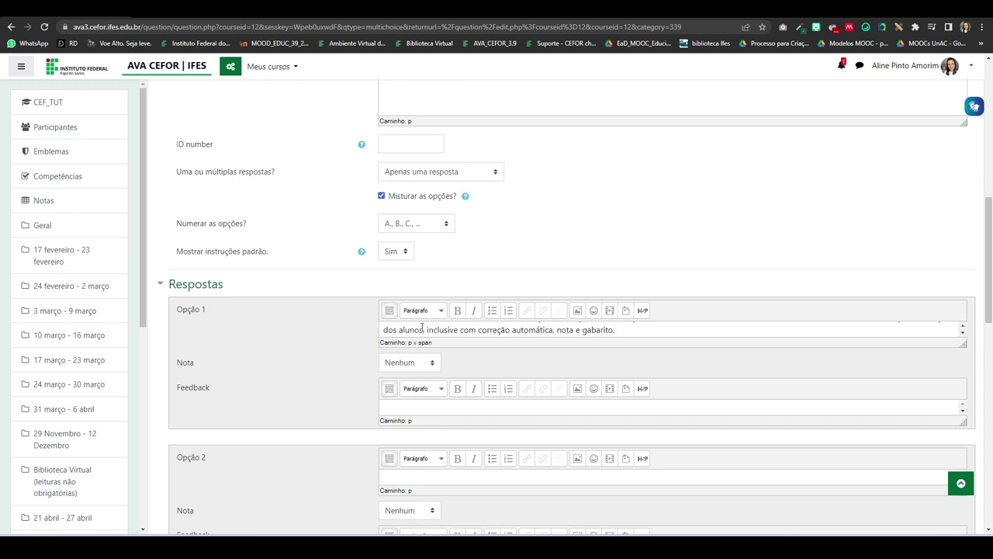
{"action": "left_click", "coordinate": [433, 363]}
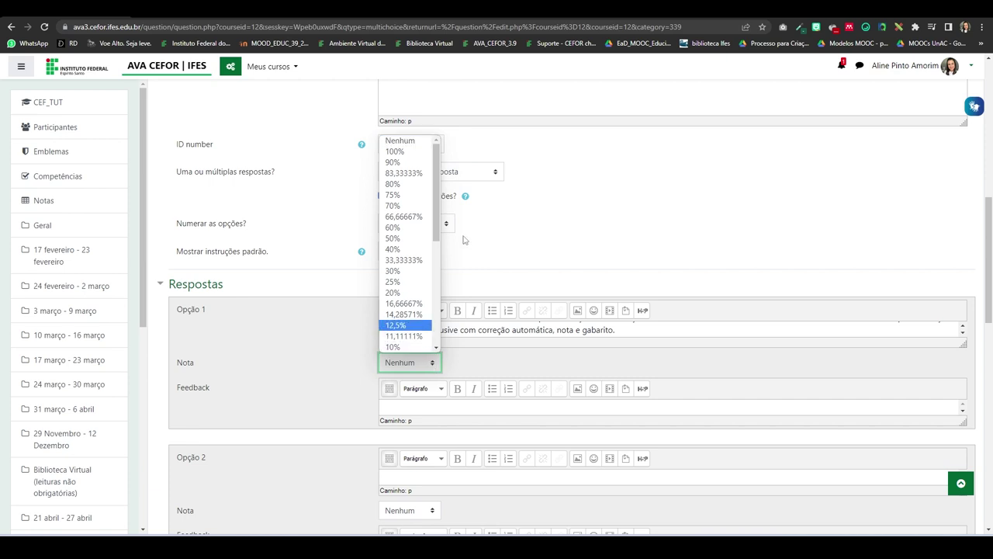
{"action": "left_click", "coordinate": [401, 152]}
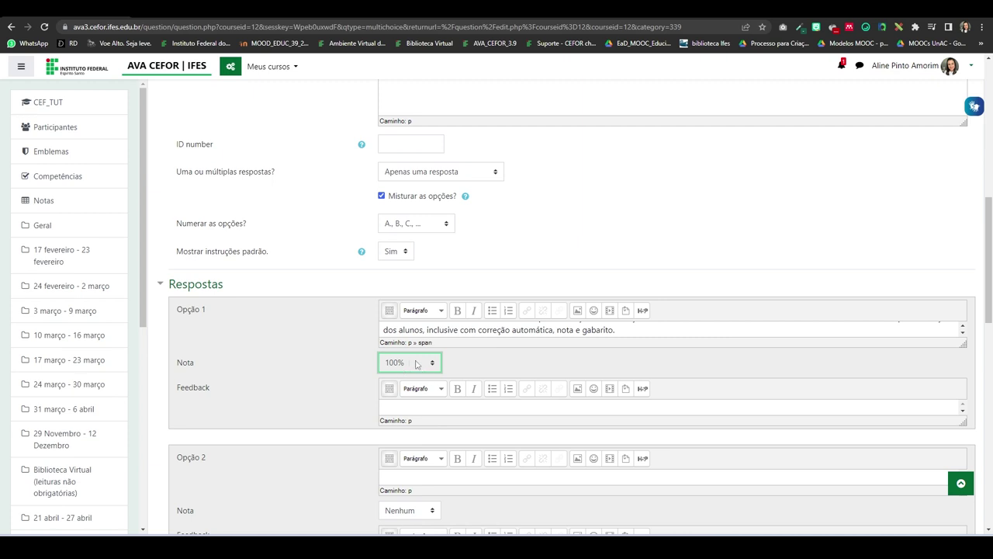
{"action": "left_click", "coordinate": [417, 404]}
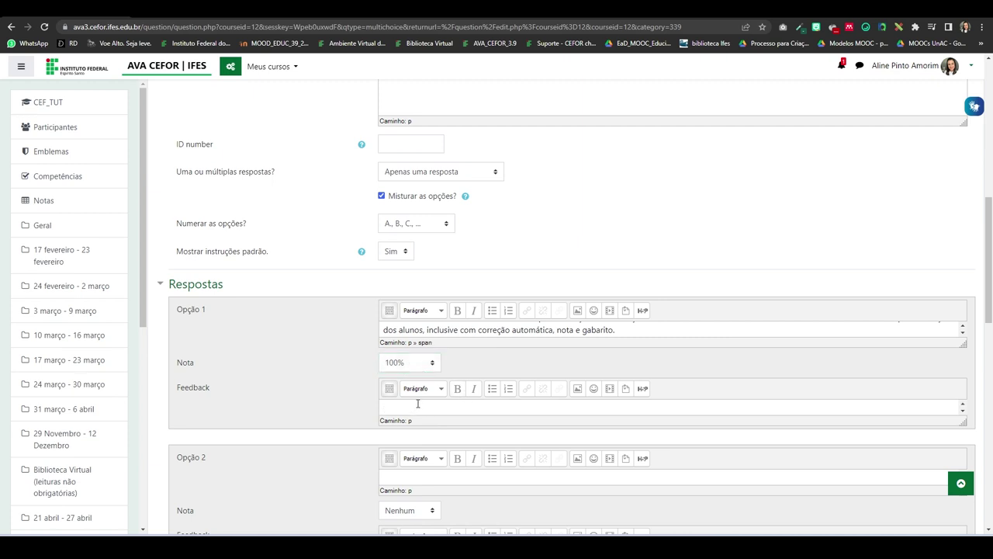
- Enter "O AVA Moodle permite apenas a realização de atividades individuais e a comunicação restrita por meio do envio de mensagens." as Opção 2
{"action": "scroll", "coordinate": [255, 359], "scroll_direction": "down", "scroll_amount": 2}
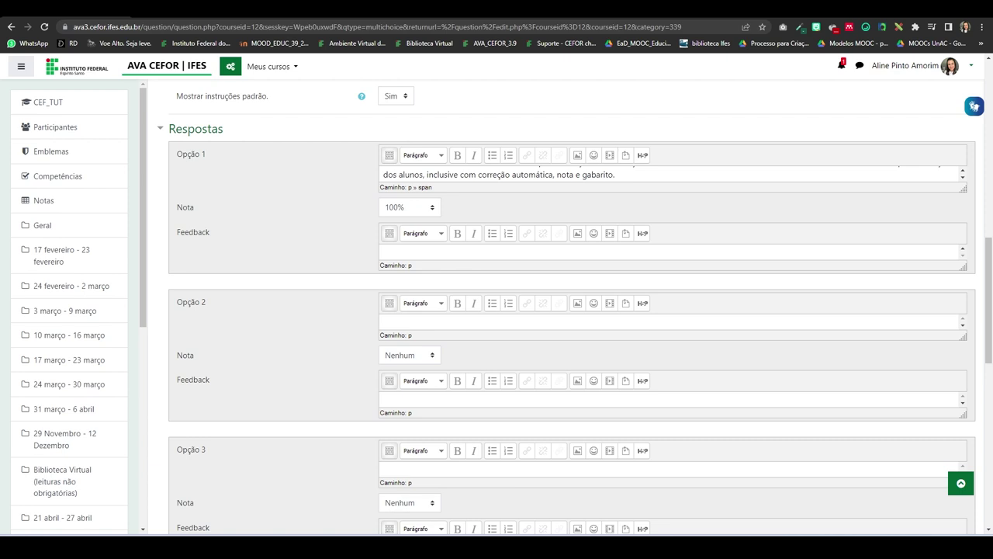
{"action": "left_click", "coordinate": [397, 323]}
{"action": "type", "text": "O AVA Moodle permite apenas a realização de atividades individuais e a comunicação restrita por meio do envio de mensagens."}
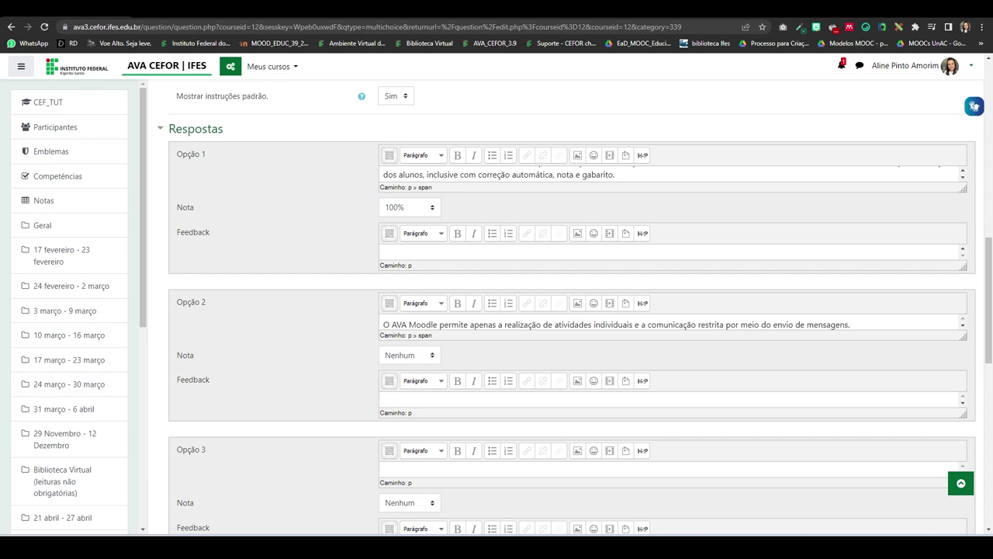
- Enter "O Moodle é um tipo de AVA específico para apresentação de conteúdo e não possui ferramentas de interação e comunicação." as Opção 3
{"action": "scroll", "coordinate": [438, 373], "scroll_direction": "down", "scroll_amount": 2}
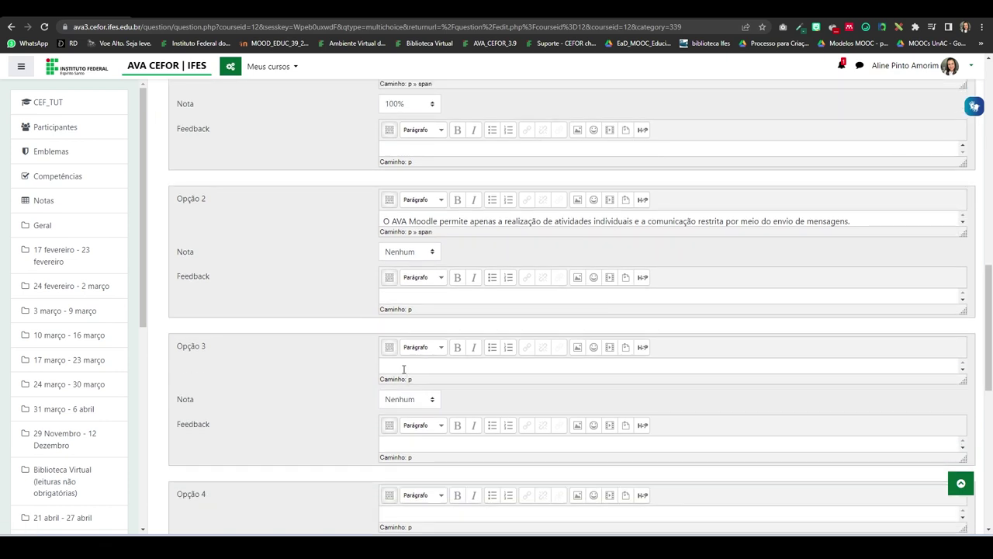
{"action": "type", "text": "O Moodle é um tipo de AVA específico para apresentação de conteúdo e não possui ferramentas de interação e comunicação."}
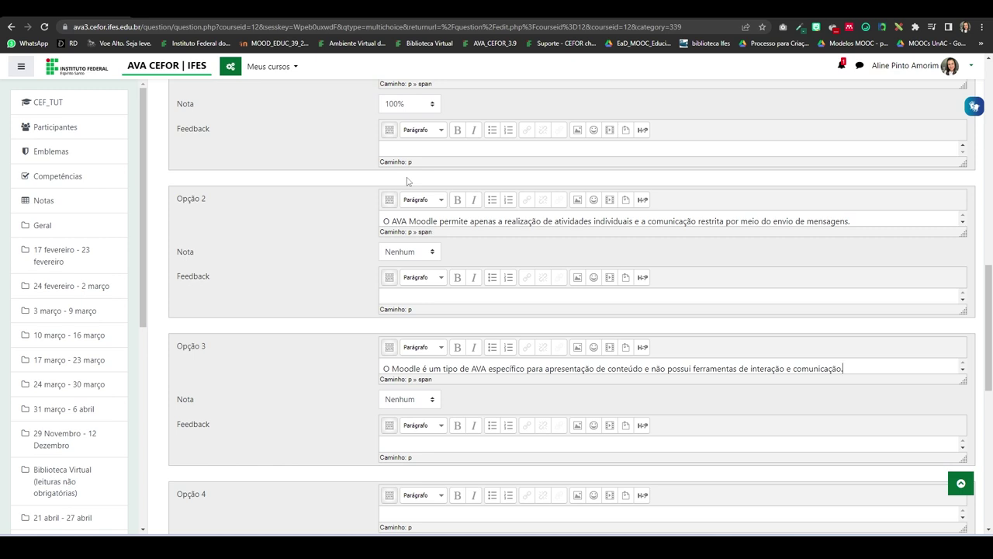
- Look through the grade choices for Opção 2 and leave its grade at Nenhum
{"action": "left_click", "coordinate": [433, 254]}
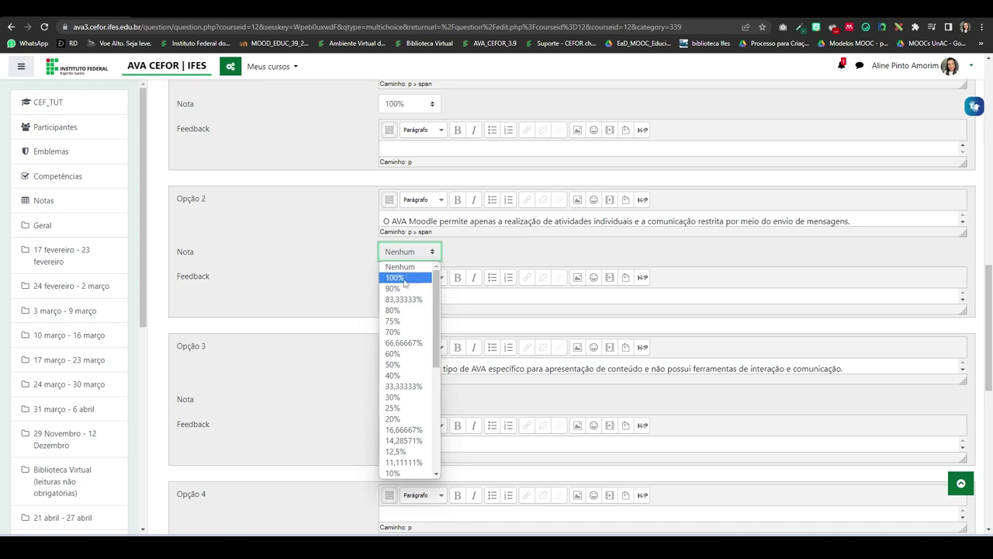
{"action": "left_click", "coordinate": [426, 254]}
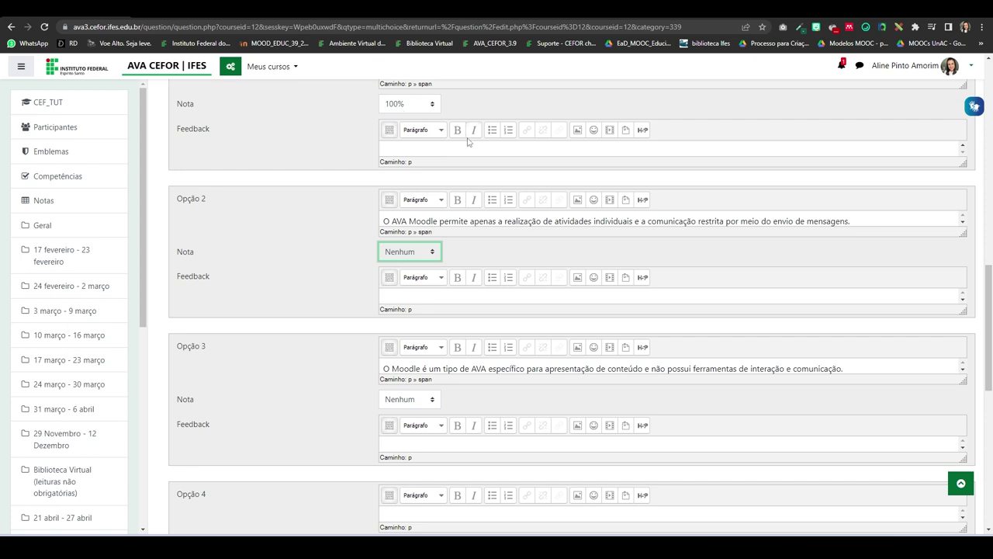
{"action": "scroll", "coordinate": [468, 141], "scroll_direction": "up", "scroll_amount": 1}
{"action": "scroll", "coordinate": [455, 186], "scroll_direction": "down", "scroll_amount": 5}
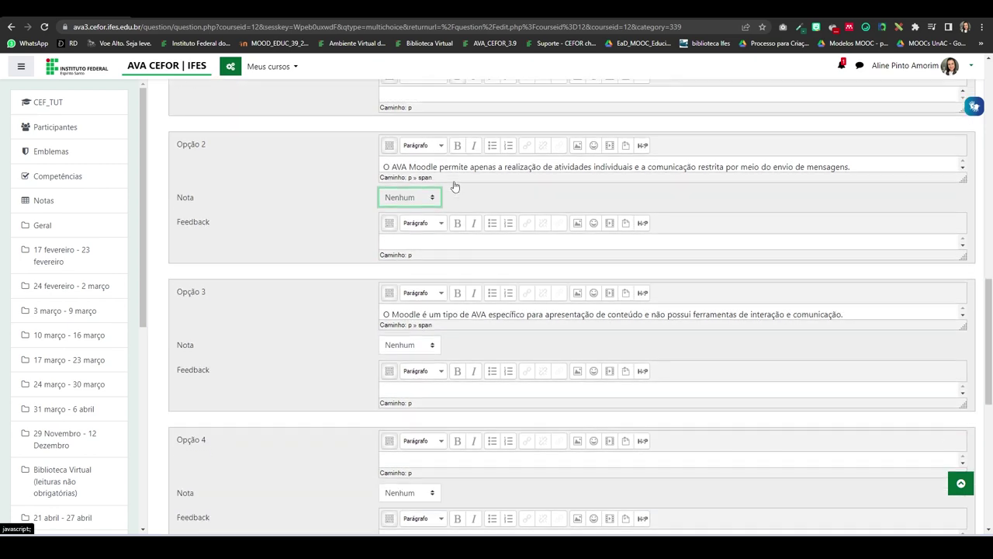
{"action": "scroll", "coordinate": [512, 159], "scroll_direction": "up", "scroll_amount": 4}
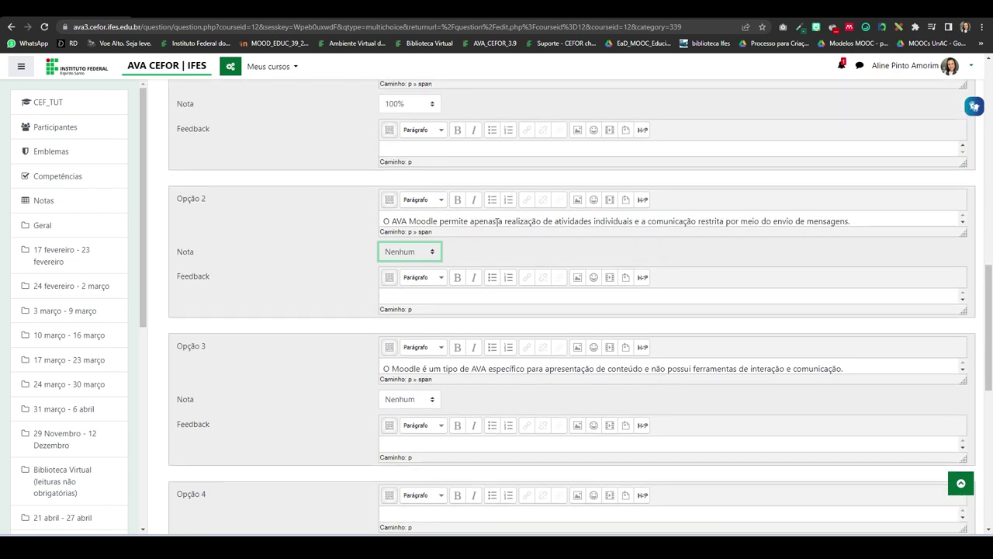
- Expand the combined feedback settings and review the messages for correct, partially correct and incorrect answers
{"action": "scroll", "coordinate": [442, 151], "scroll_direction": "down", "scroll_amount": 3}
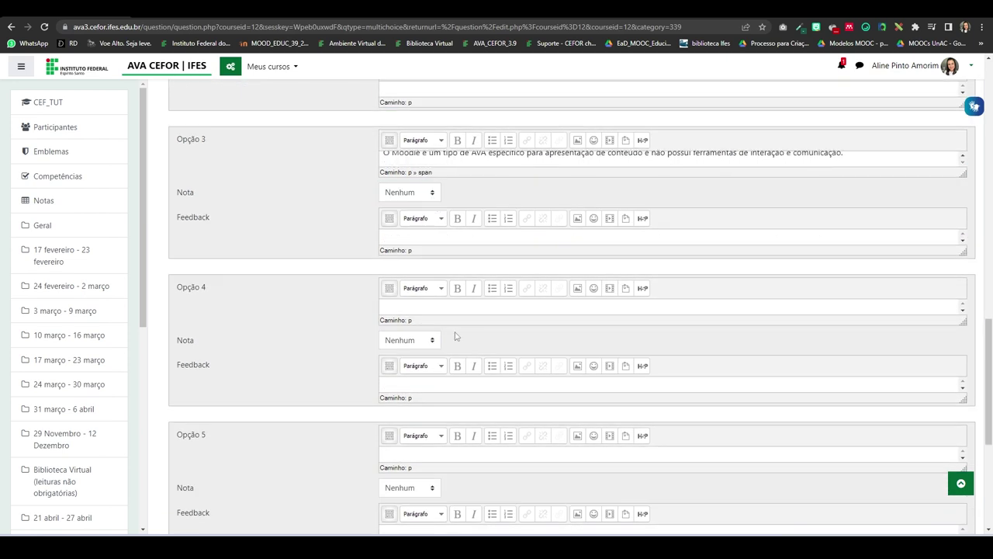
{"action": "scroll", "coordinate": [456, 335], "scroll_direction": "down", "scroll_amount": 3}
{"action": "scroll", "coordinate": [455, 336], "scroll_direction": "down", "scroll_amount": 2}
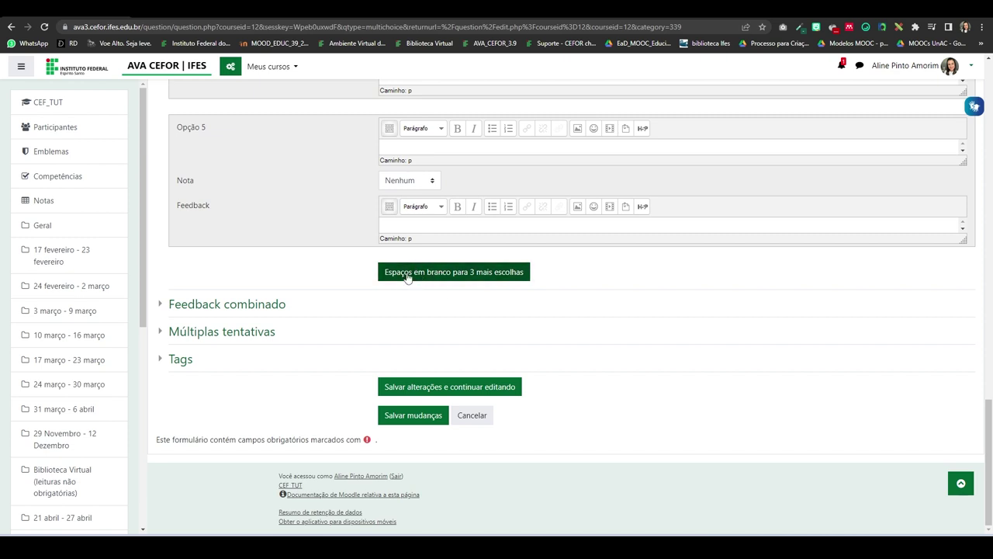
{"action": "left_click", "coordinate": [166, 306]}
{"action": "scroll", "coordinate": [520, 301], "scroll_direction": "down", "scroll_amount": 2}
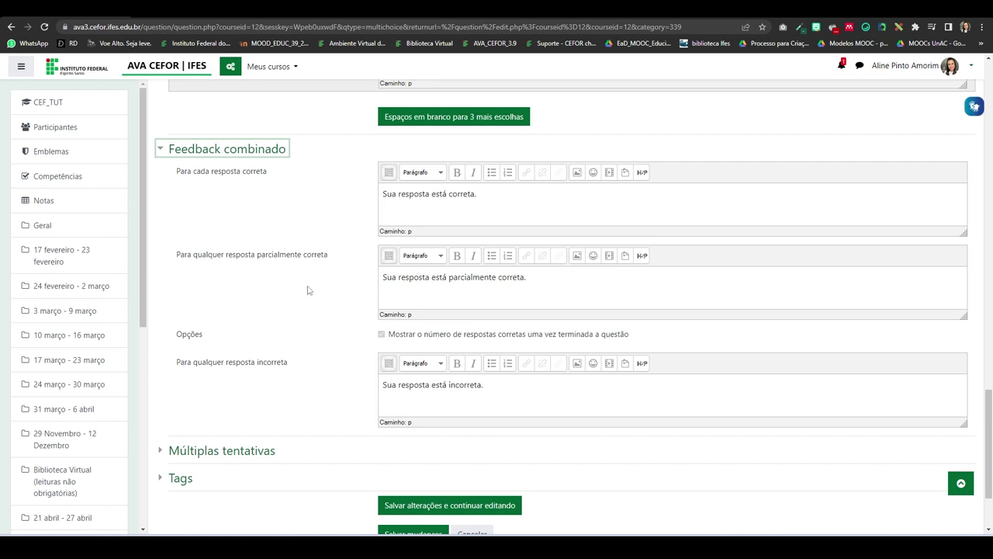
{"action": "scroll", "coordinate": [328, 291], "scroll_direction": "down", "scroll_amount": 1}
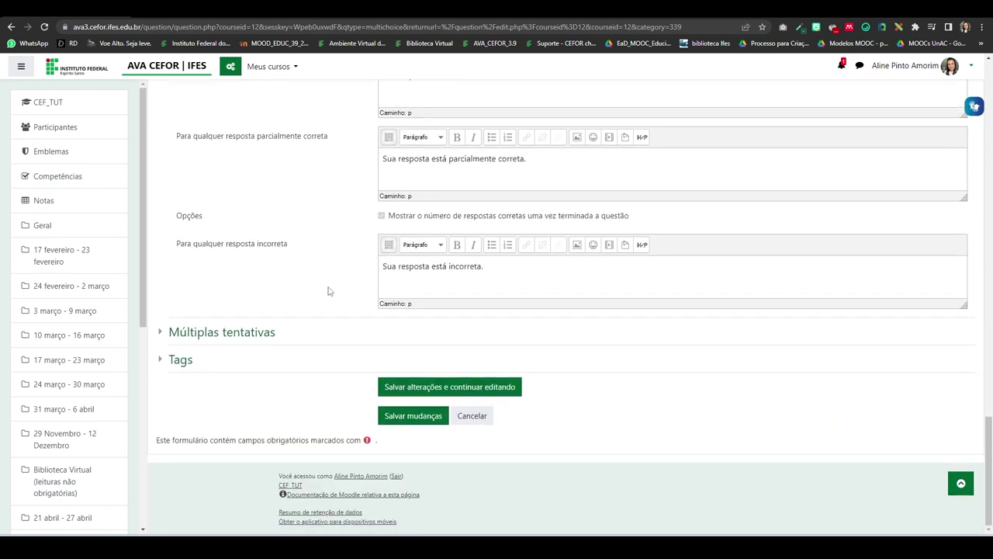
- Expand the multiple attempts settings and look through the penalty choices for each incorrect attempt without changing the value
{"action": "left_click", "coordinate": [221, 332]}
{"action": "scroll", "coordinate": [279, 310], "scroll_direction": "down", "scroll_amount": 2}
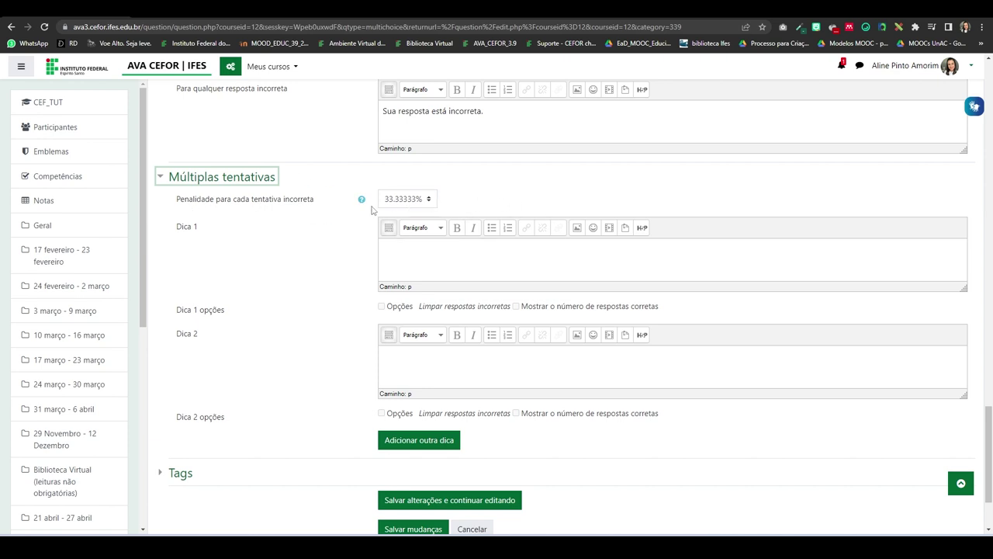
{"action": "left_click", "coordinate": [427, 201]}
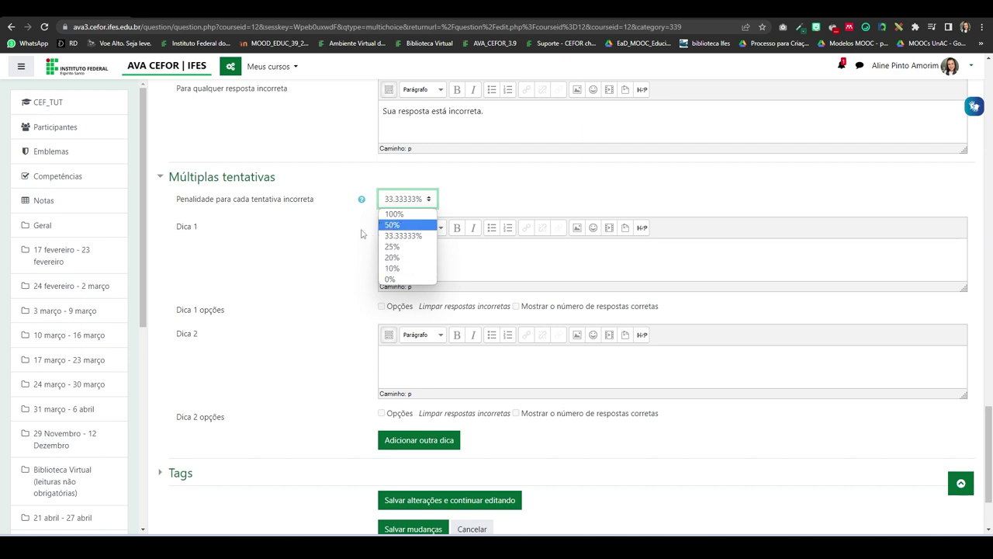
{"action": "left_click", "coordinate": [316, 224]}
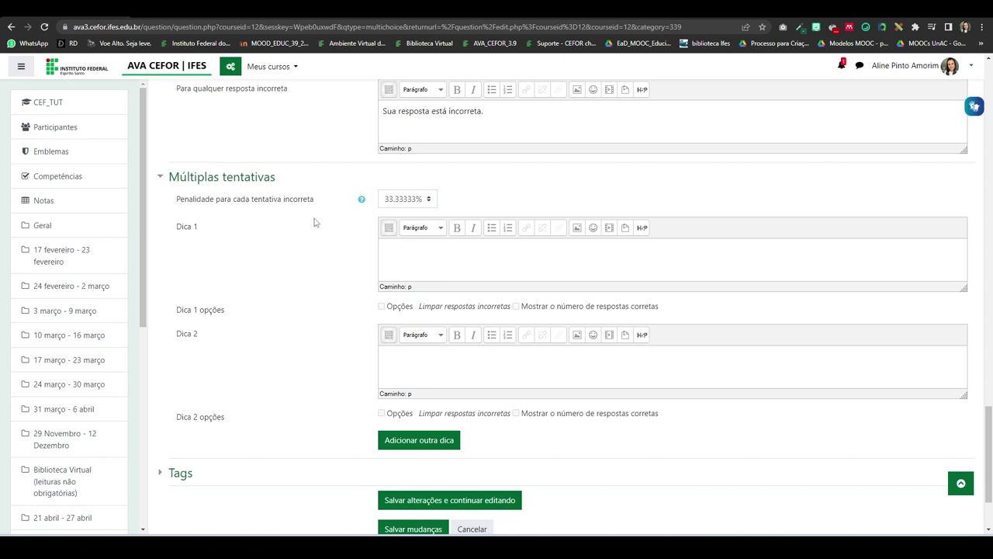
- Save the multiple-choice question and close its form
{"action": "scroll", "coordinate": [315, 223], "scroll_direction": "down", "scroll_amount": 2}
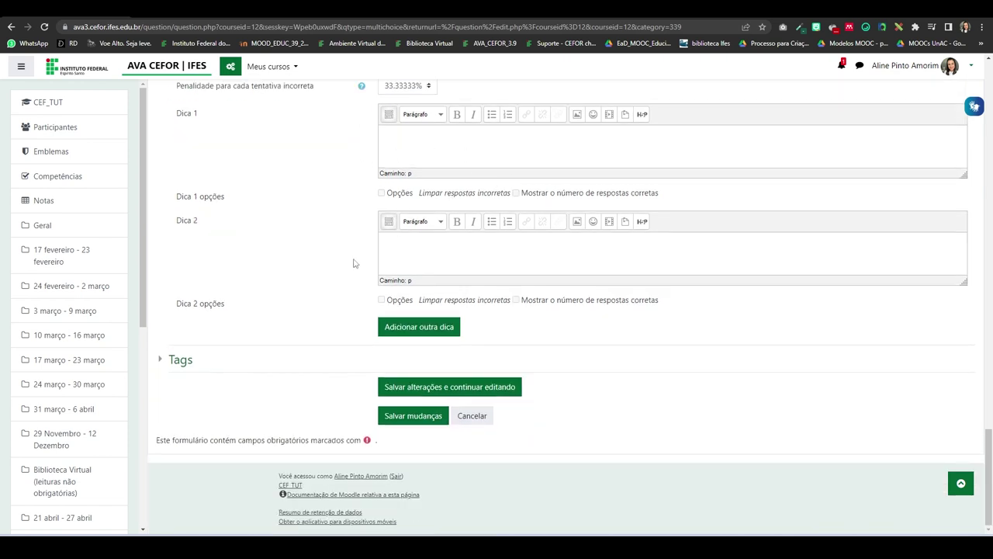
{"action": "left_click", "coordinate": [404, 419]}
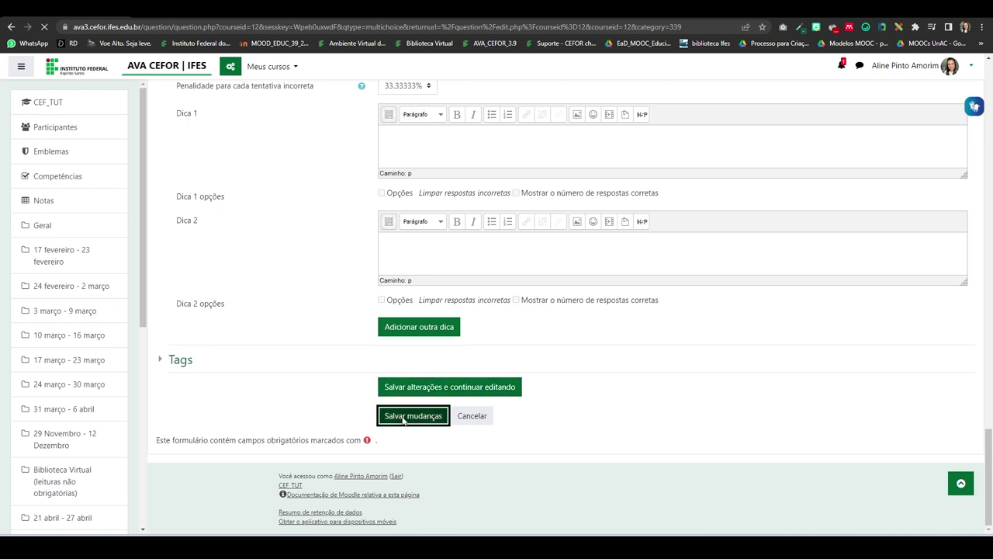